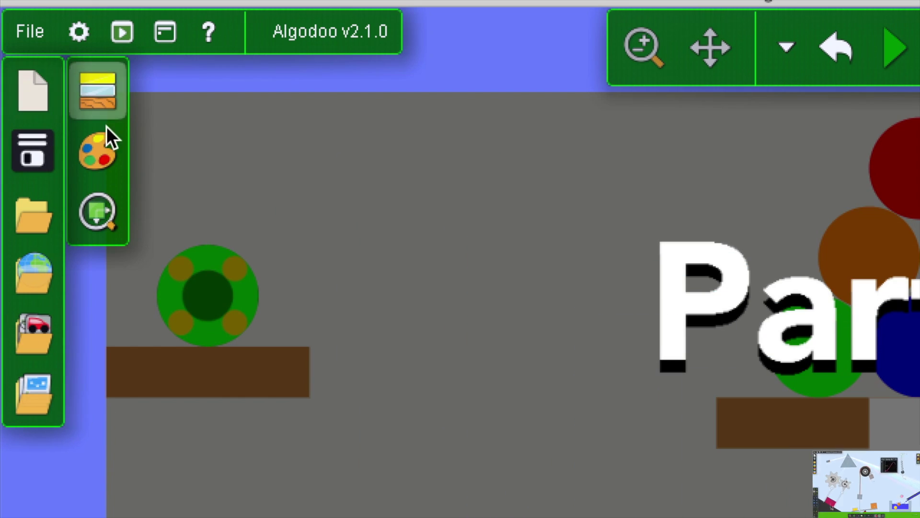
Open the saved scenes browser, go up to the Algodoo folder, and scroll through it
{"action": "left_click", "coordinate": [32, 219]}
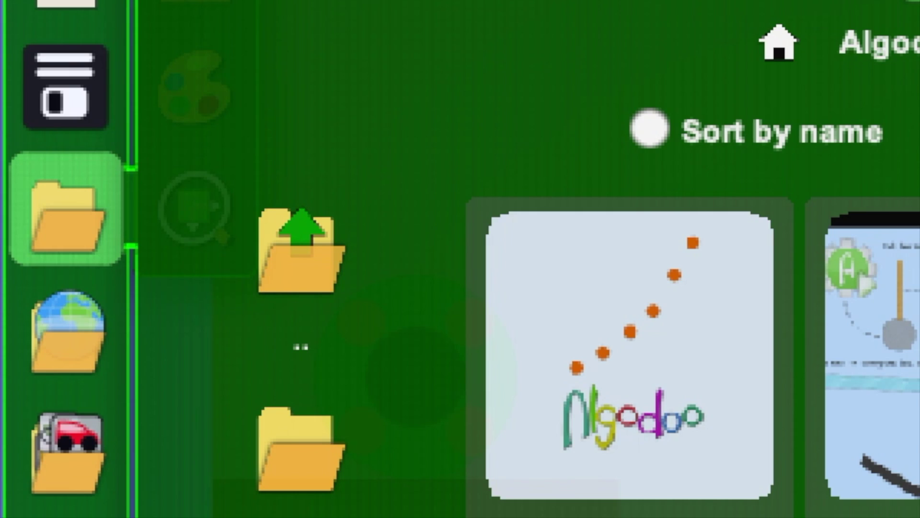
{"action": "left_click", "coordinate": [313, 277]}
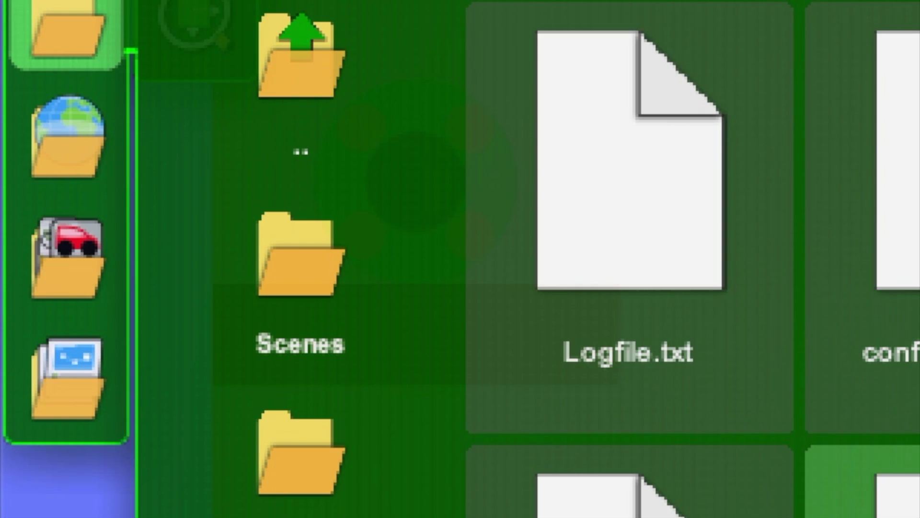
{"action": "scroll", "coordinate": [911, 480], "scroll_direction": "down", "scroll_amount": 3}
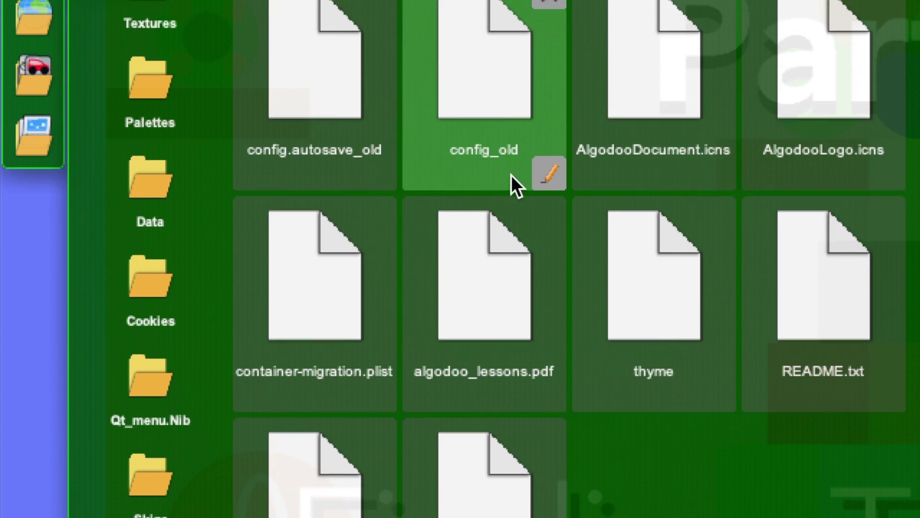
{"action": "scroll", "coordinate": [511, 176], "scroll_direction": "down", "scroll_amount": 6}
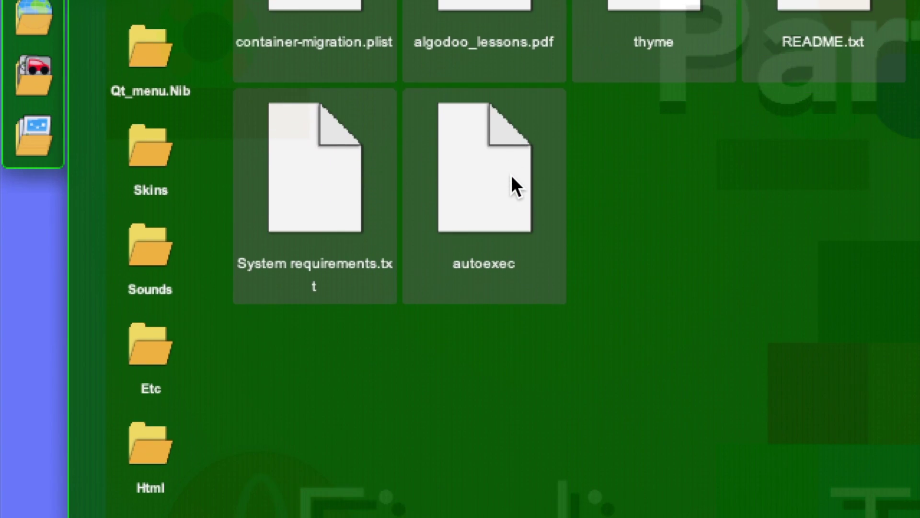
{"action": "scroll", "coordinate": [511, 175], "scroll_direction": "down", "scroll_amount": 7}
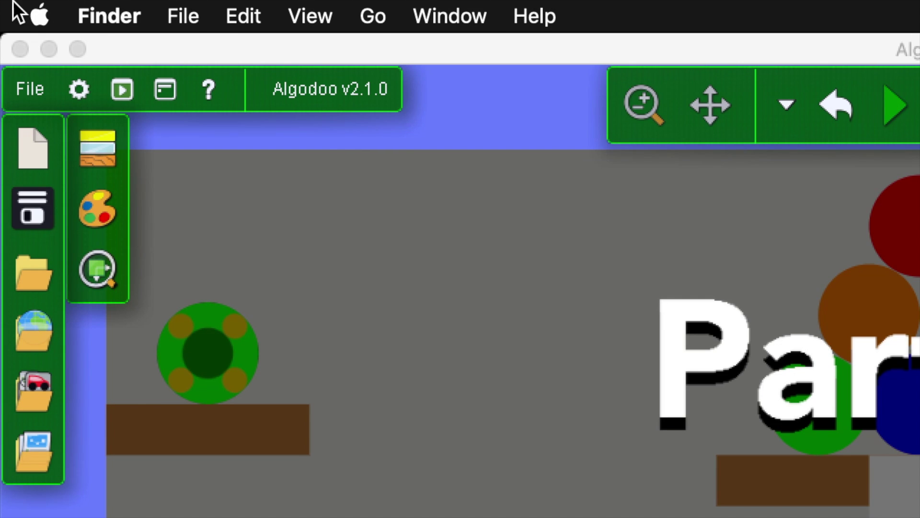
Use Go to Folder to open ~/Library/Application Support/Algodoo/ from the recent paths list
{"action": "left_click", "coordinate": [376, 6]}
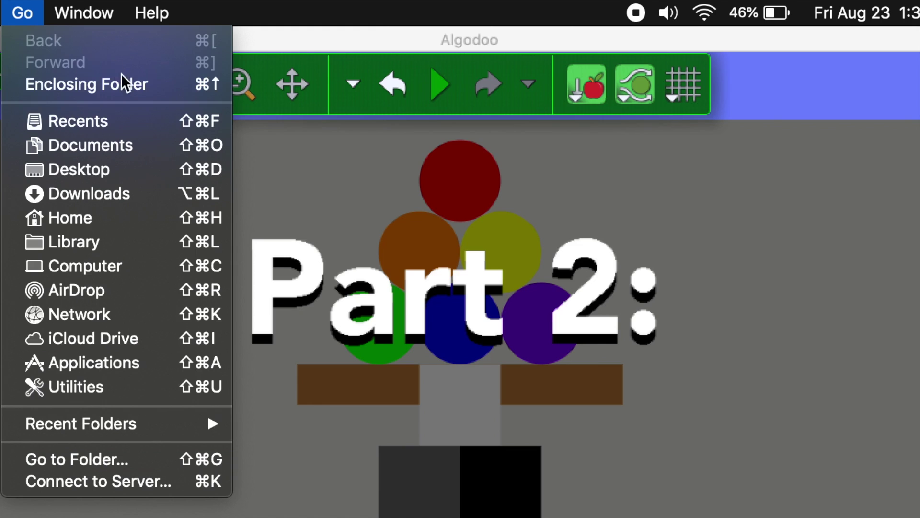
{"action": "left_click", "coordinate": [89, 457]}
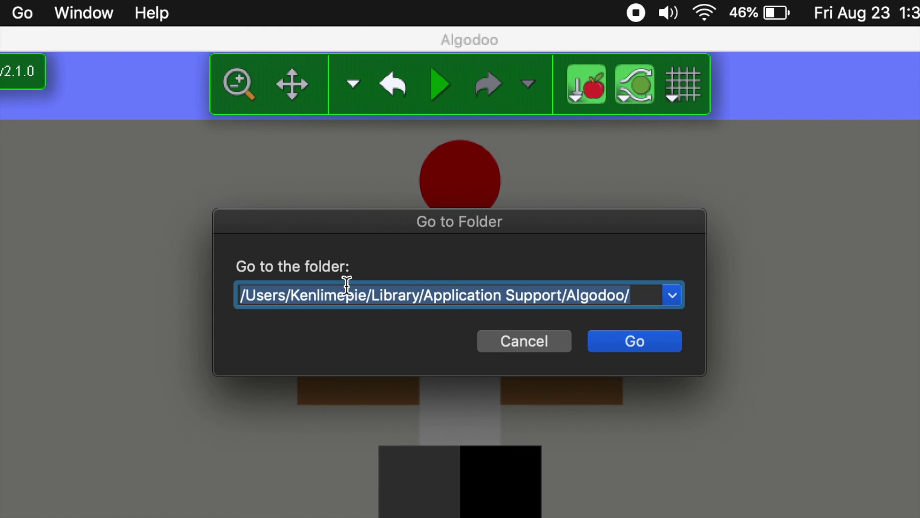
{"action": "left_click", "coordinate": [671, 295]}
{"action": "left_click", "coordinate": [655, 326]}
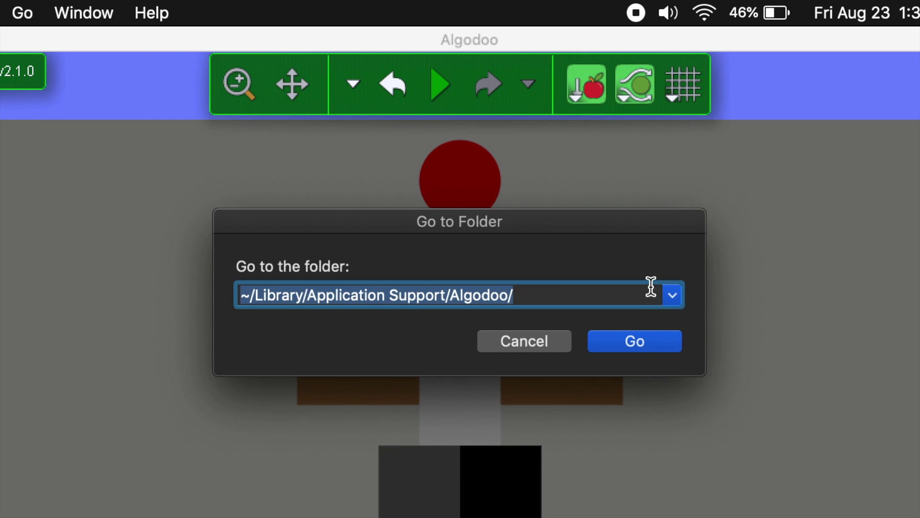
{"action": "left_click", "coordinate": [638, 336]}
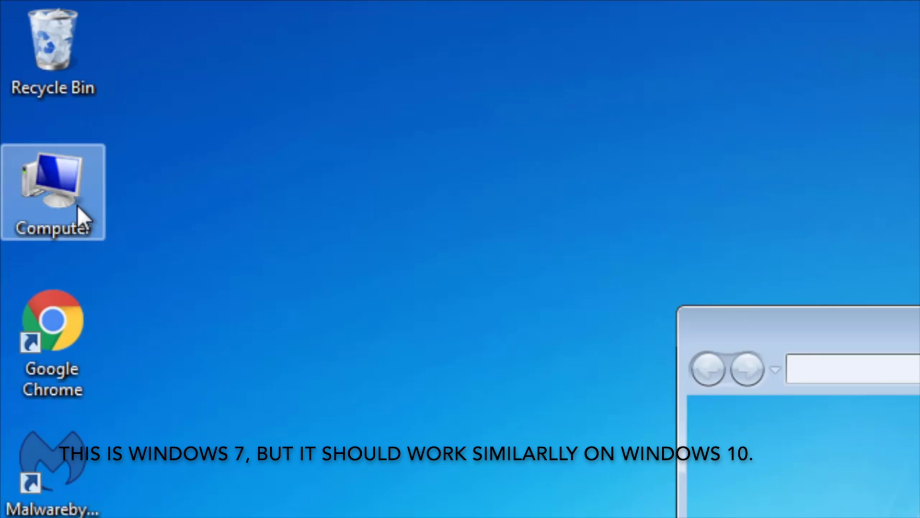
Open Local Disk (C:), Users, the user's profile folder, My Documents, then Algodoo
{"action": "double_click", "coordinate": [301, 147]}
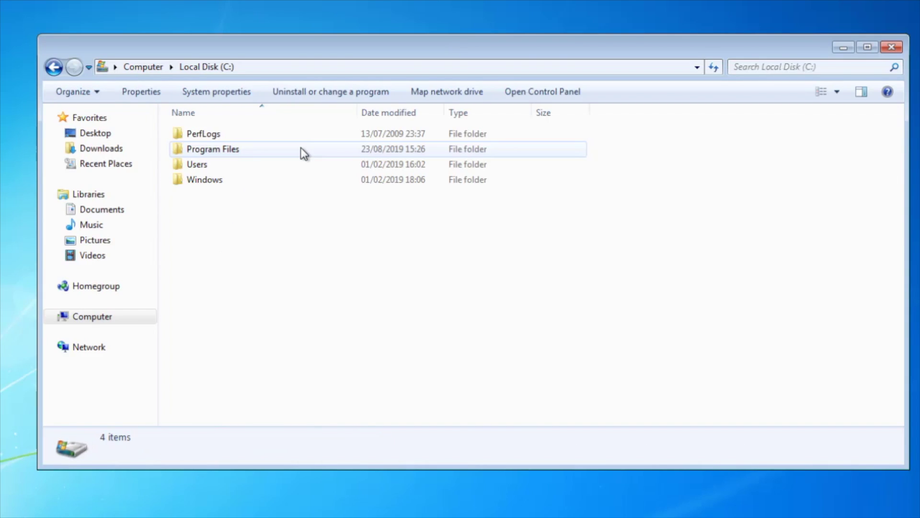
{"action": "double_click", "coordinate": [247, 165]}
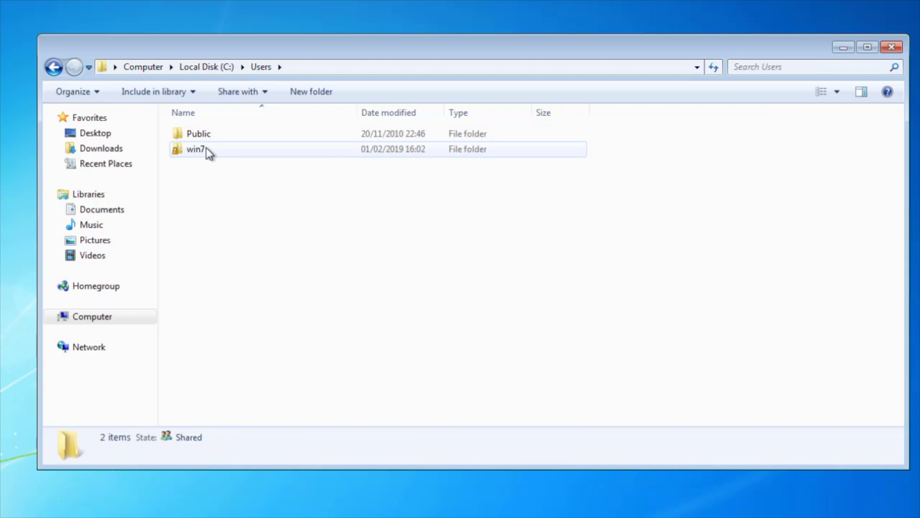
{"action": "double_click", "coordinate": [207, 149]}
{"action": "double_click", "coordinate": [237, 210]}
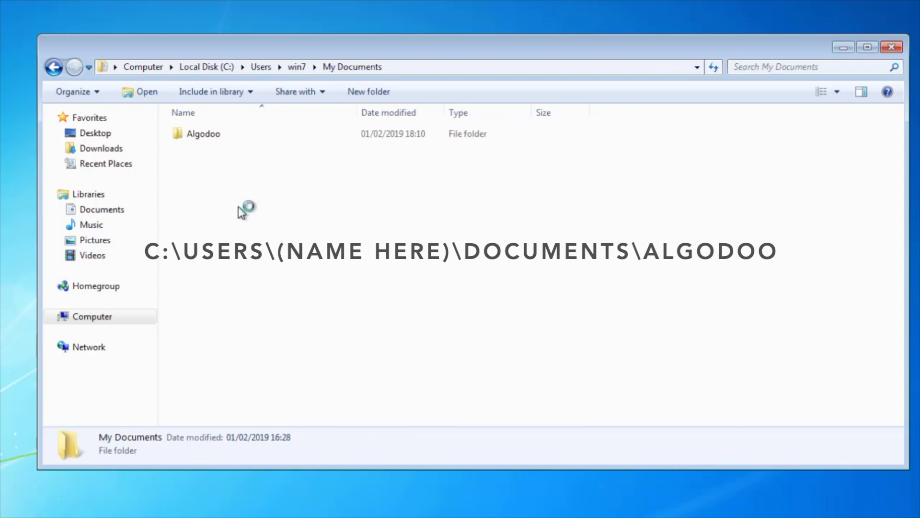
{"action": "left_click", "coordinate": [202, 133]}
{"action": "double_click", "coordinate": [202, 133]}
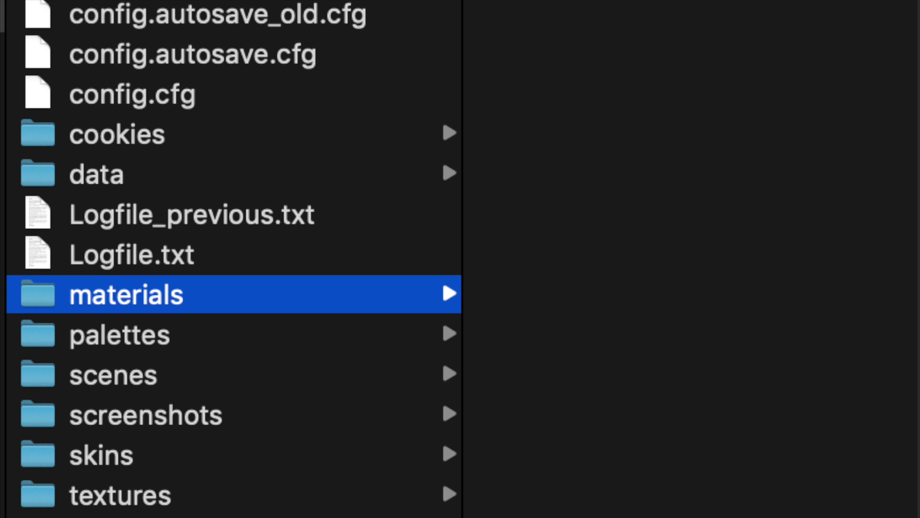
Select the screenshots, skins, cookies and data folders in turn to see their contents
{"action": "left_click", "coordinate": [144, 414]}
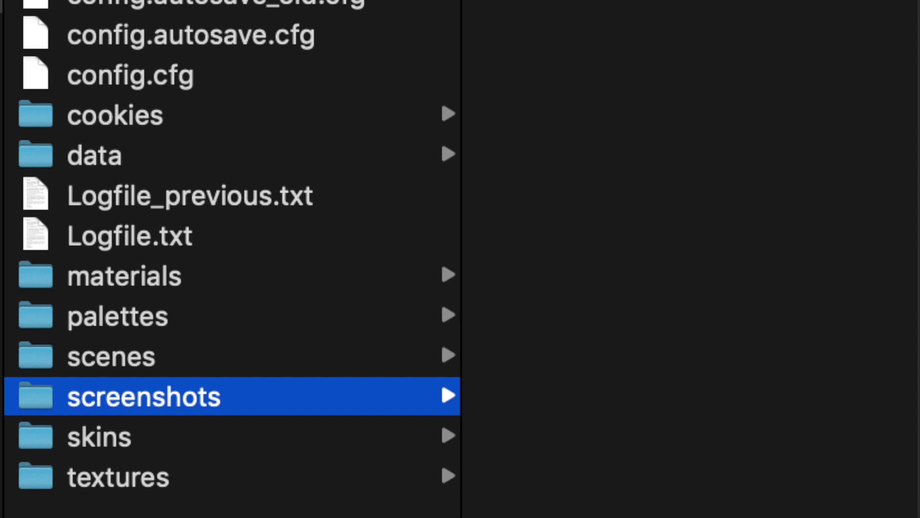
{"action": "left_click", "coordinate": [101, 455]}
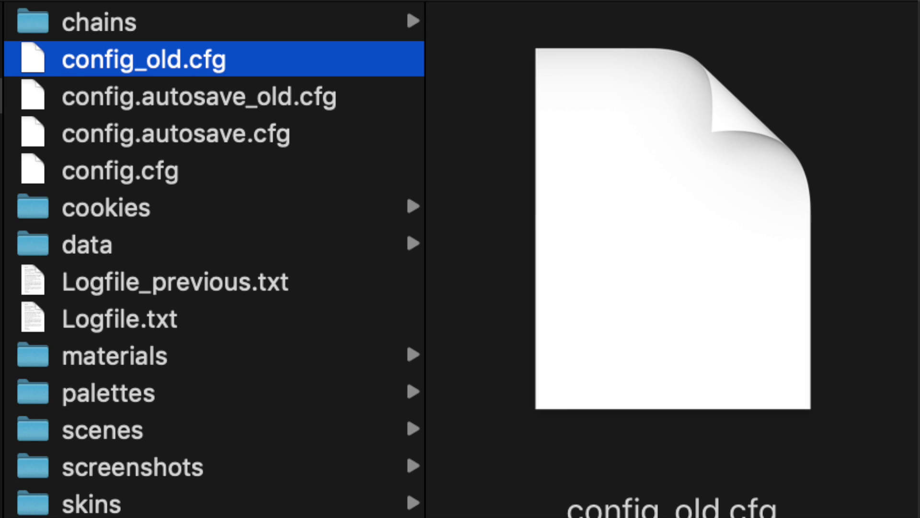
{"action": "left_click", "coordinate": [106, 207]}
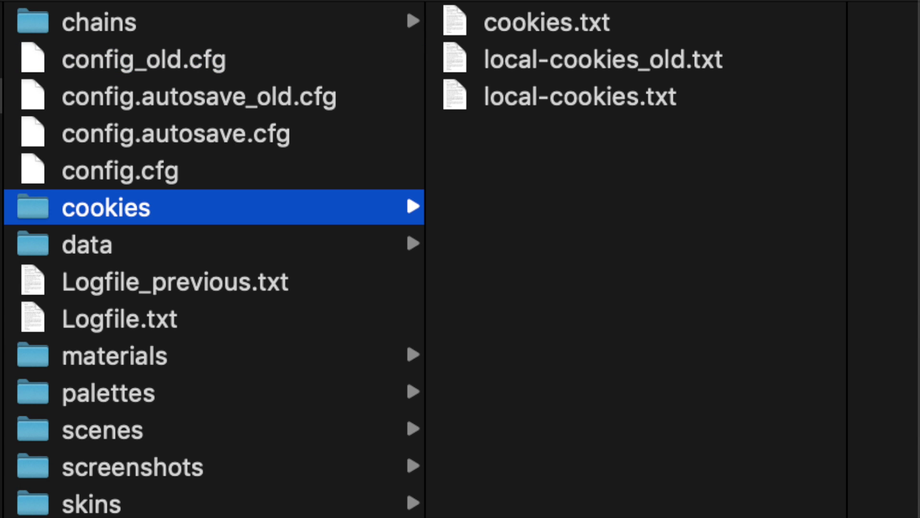
{"action": "key", "text": "Down"}
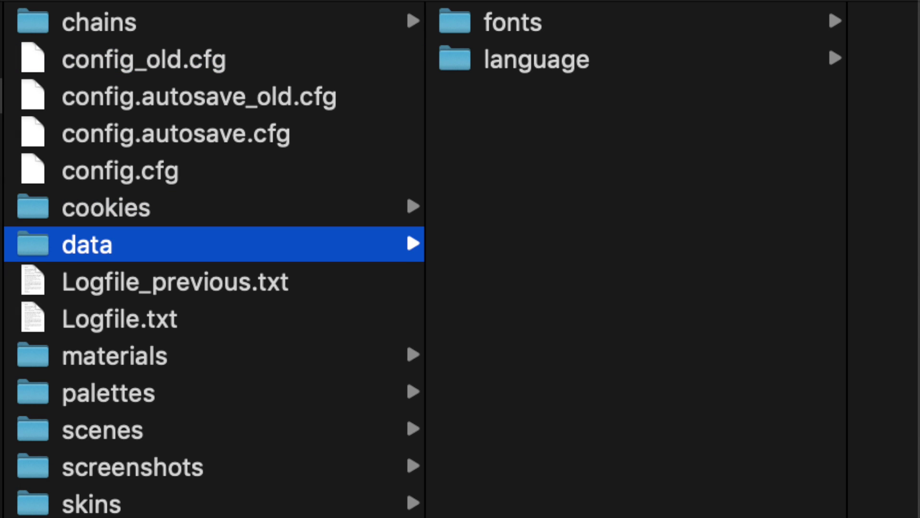
Quick Look Logfile_previous.txt at full size, close it, then move down to palettes
{"action": "key", "text": "Down"}
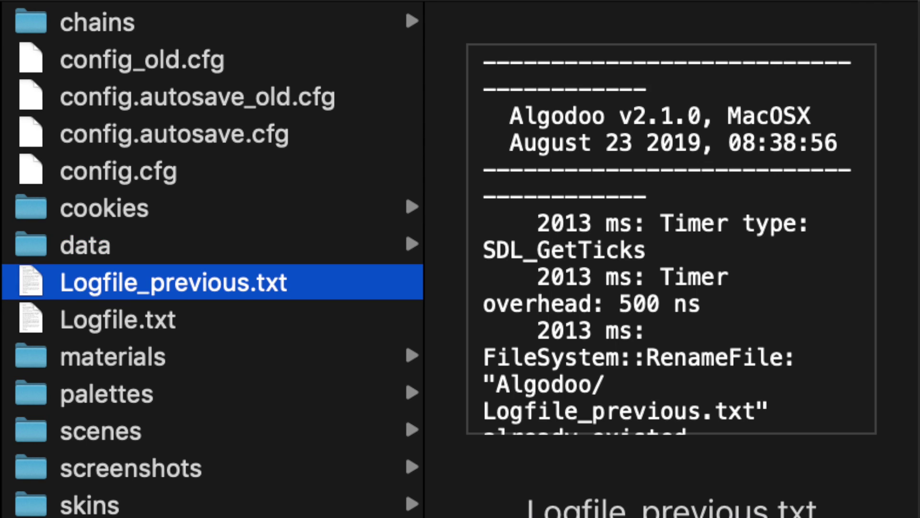
{"action": "key", "text": "space"}
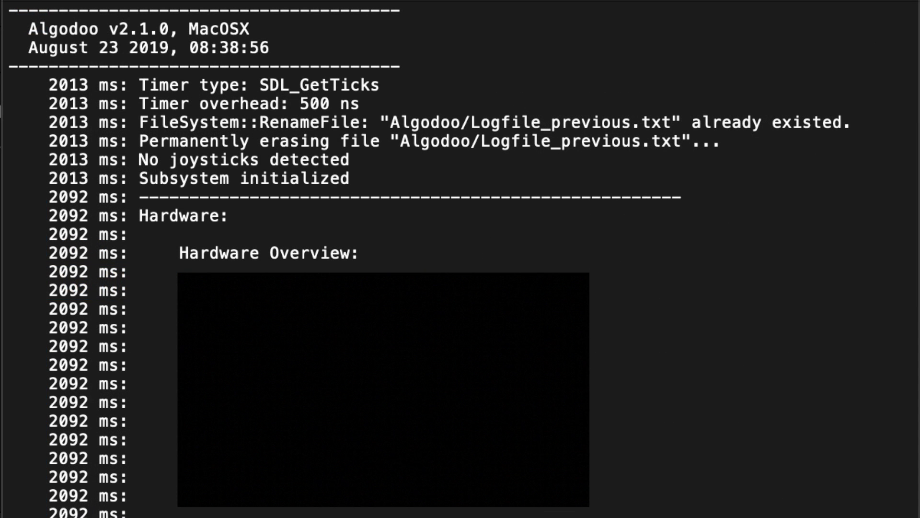
{"action": "key", "text": "space"}
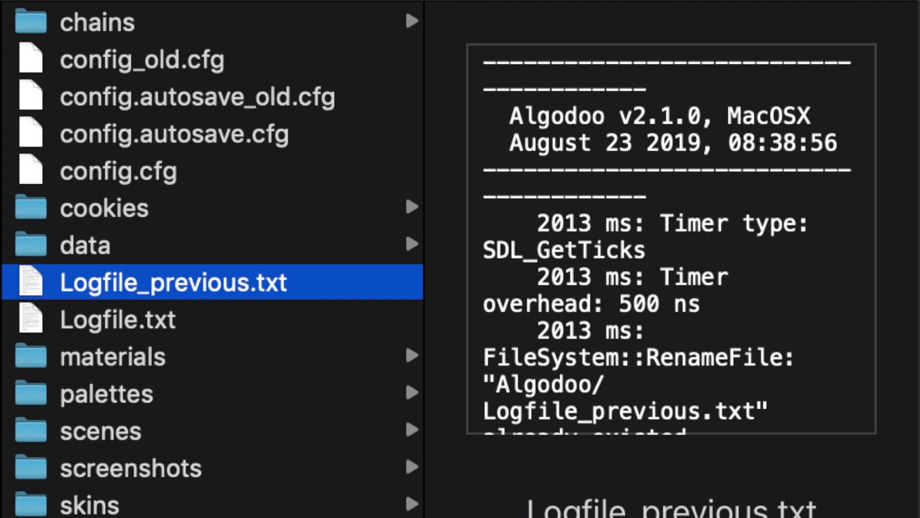
{"action": "key", "text": "Down"}
{"action": "key", "text": "Down"}
{"action": "key", "text": "Down"}
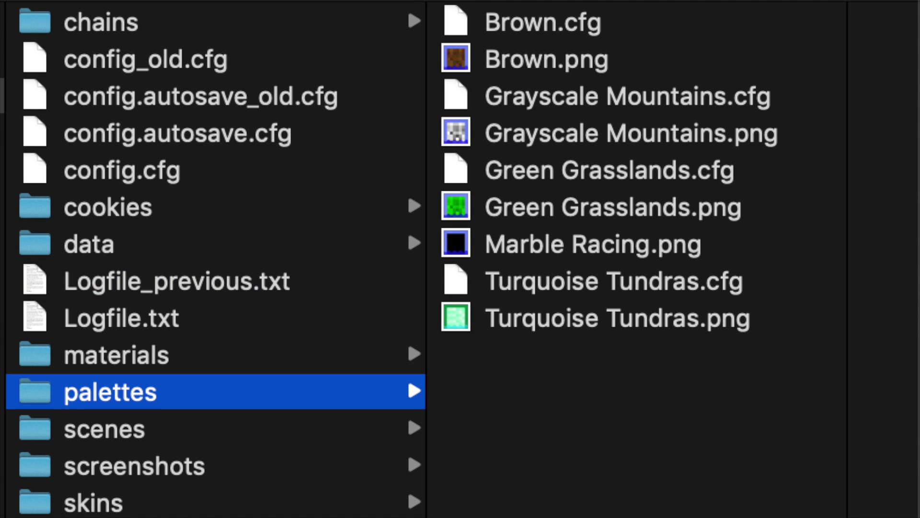
{"action": "key", "text": "Down"}
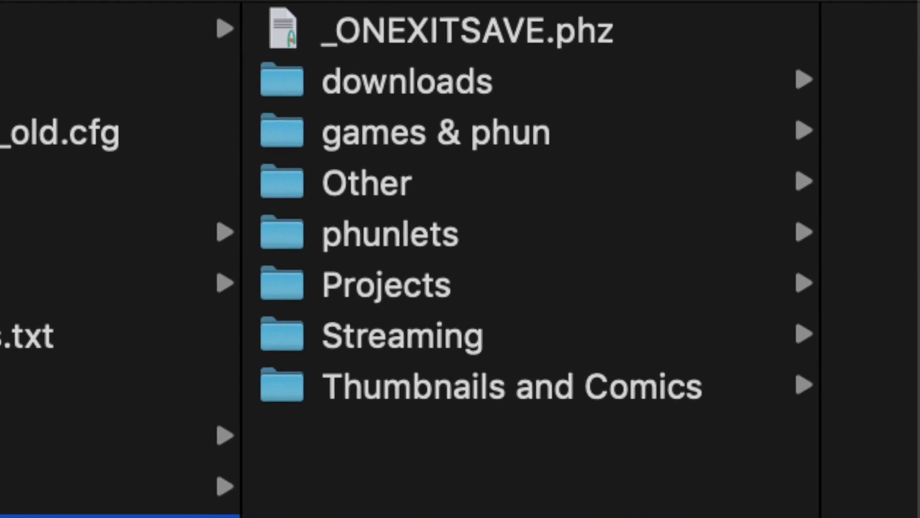
{"action": "key", "text": "Right"}
{"action": "key", "text": "Down"}
{"action": "key", "text": "Down"}
{"action": "key", "text": "Down"}
{"action": "key", "text": "Down"}
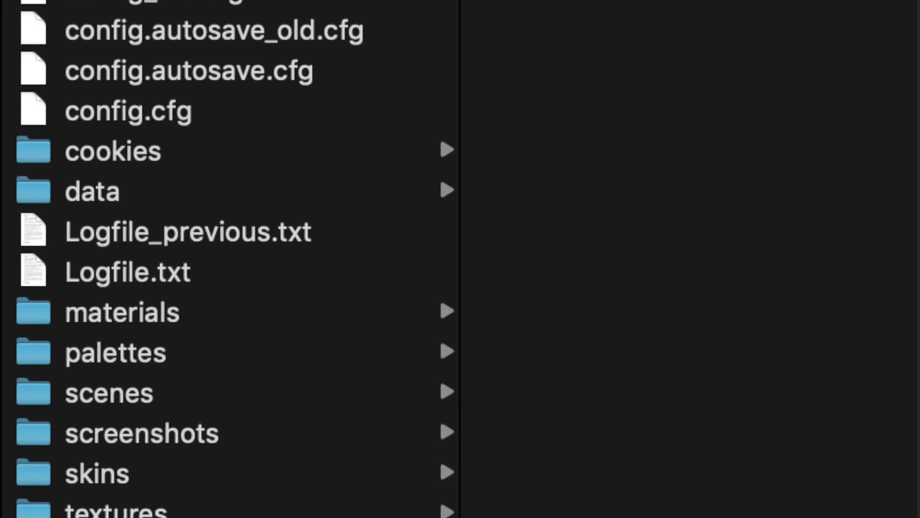
{"action": "left_click", "coordinate": [115, 333]}
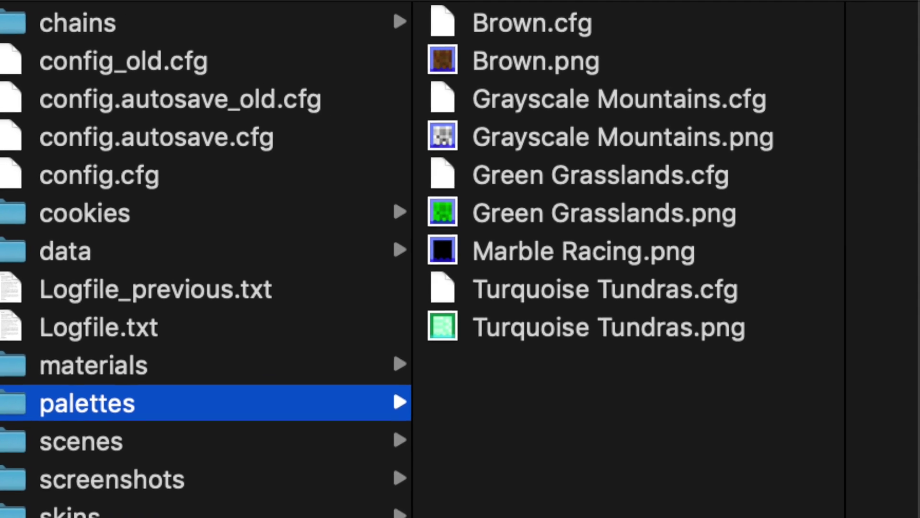